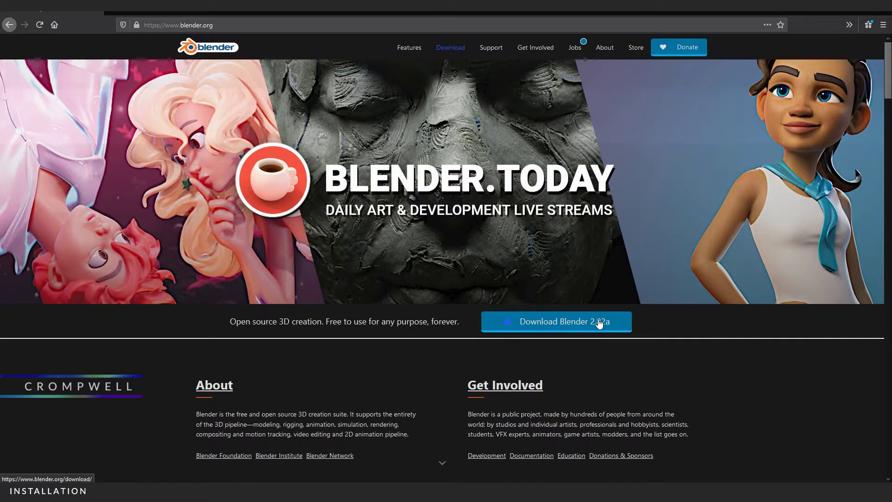
# - Open the Blender download page and show the list of macOS, Linux and other versions
pyautogui.click(453, 47)
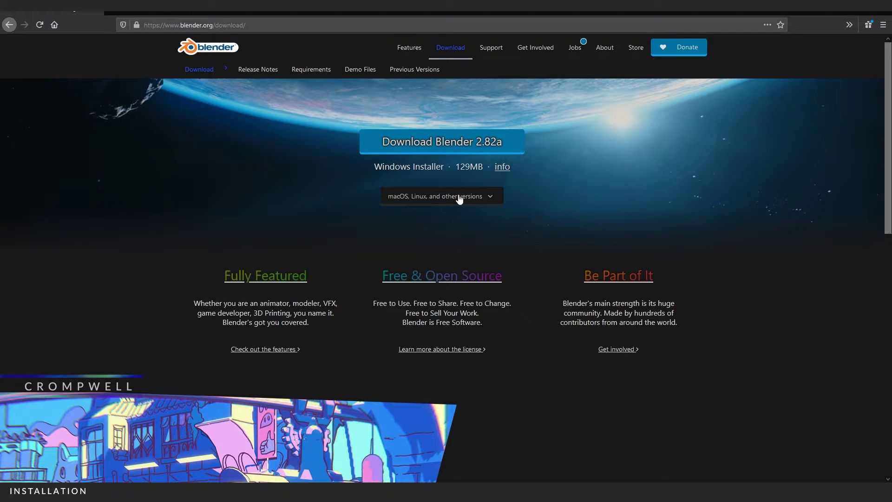
pyautogui.click(459, 197)
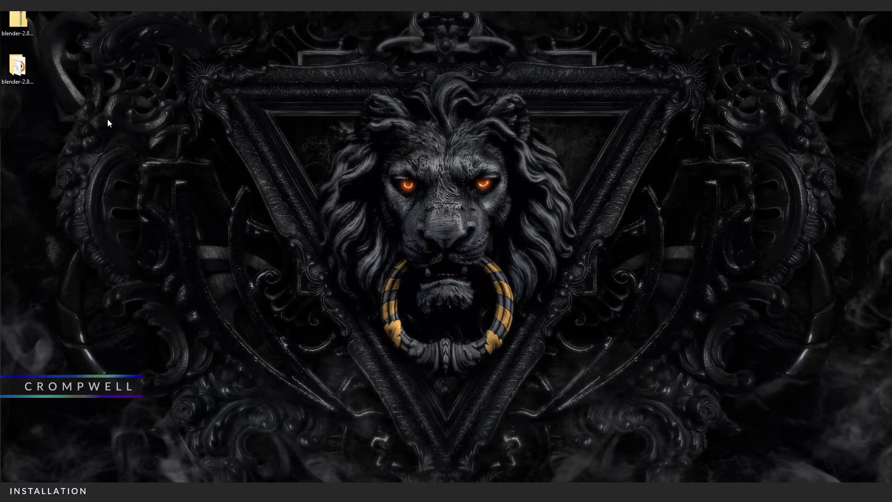
# - Open the extracted blender-2.82a-windows64 folder from the desktop and move its window toward the middle of the screen
pyautogui.click(19, 22)
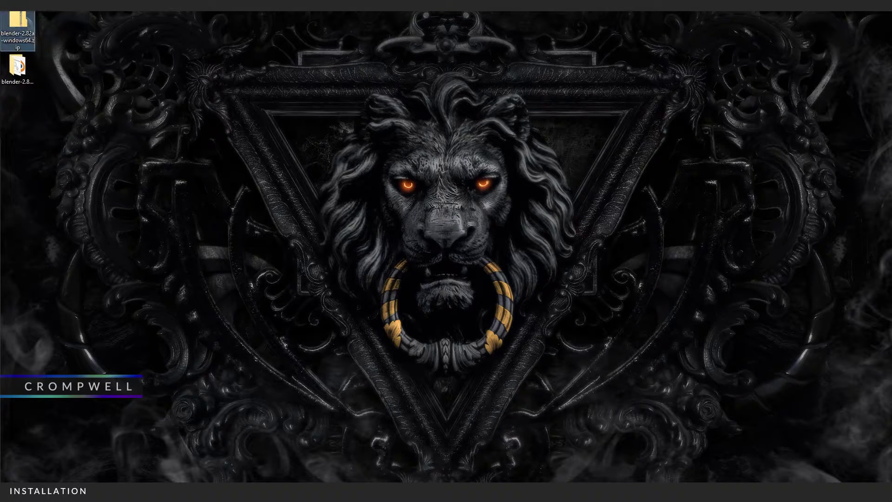
pyautogui.click(23, 71)
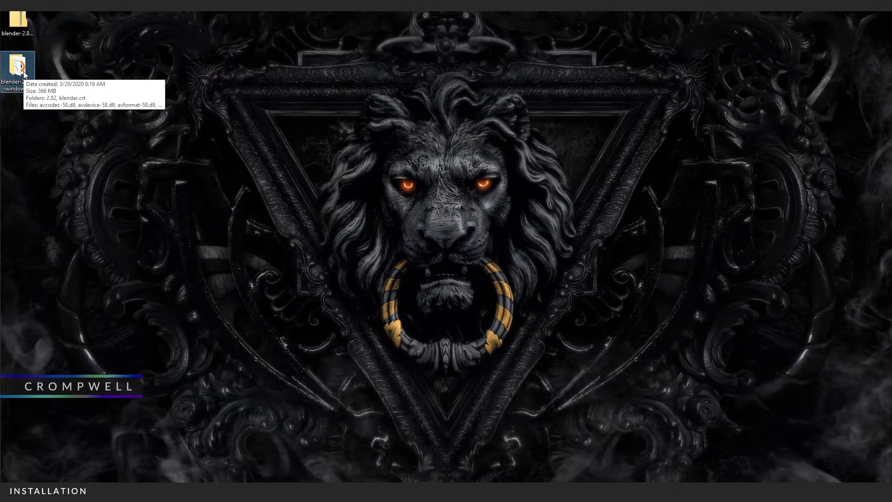
pyautogui.doubleClick(24, 72)
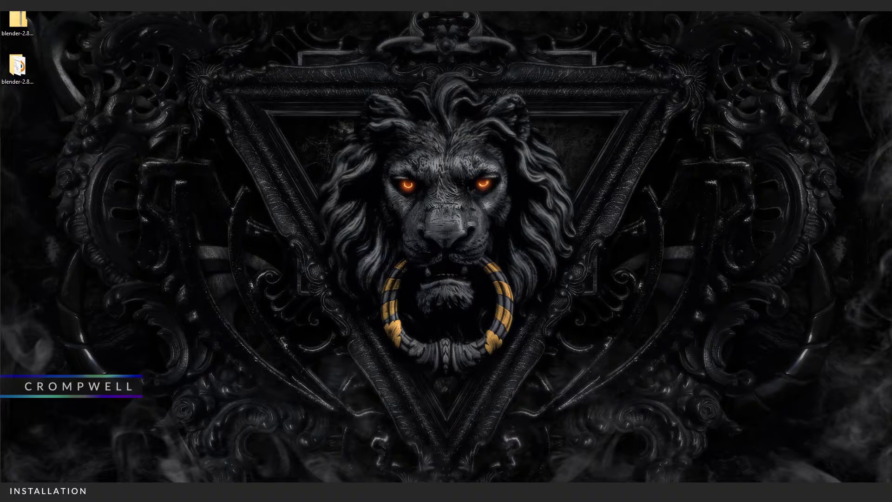
pyautogui.moveTo(827, 82); pyautogui.dragTo(379, 60)
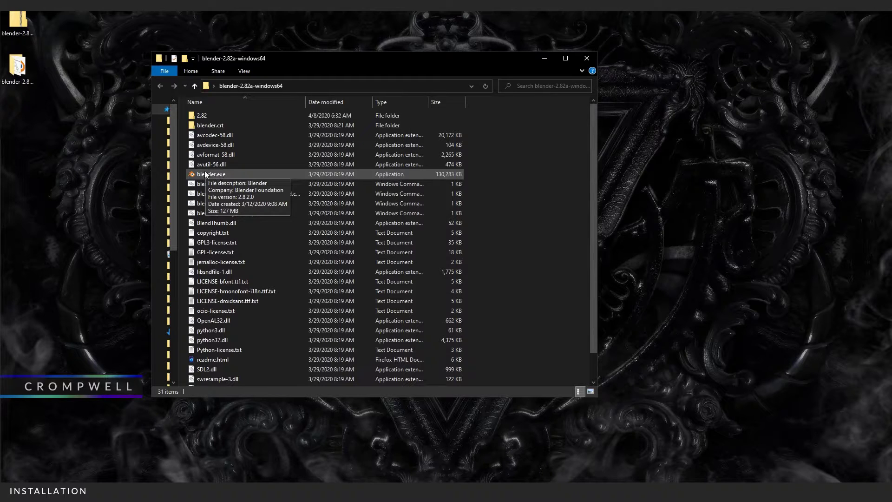
# - Create a new folder named config inside the 2.82 folder
pyautogui.doubleClick(206, 116)
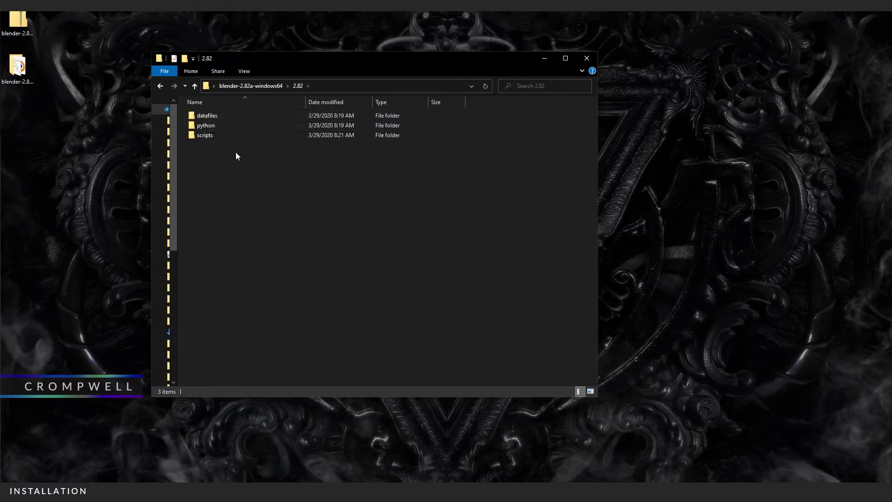
pyautogui.rightClick(232, 181)
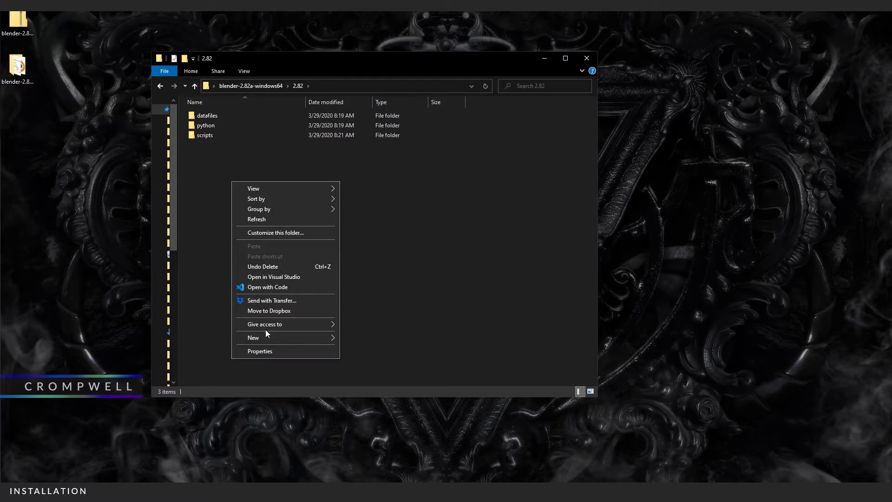
pyautogui.moveTo(269, 338)
pyautogui.click(364, 339)
pyautogui.write('config')
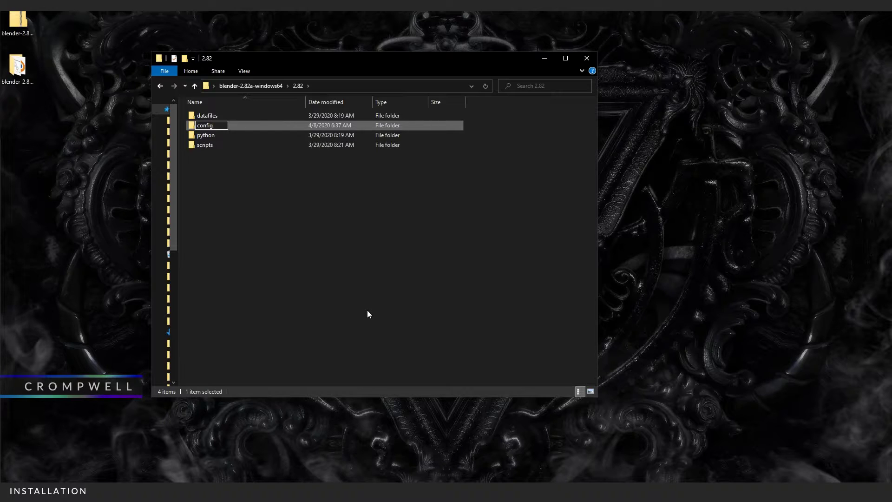
pyautogui.press('Return')
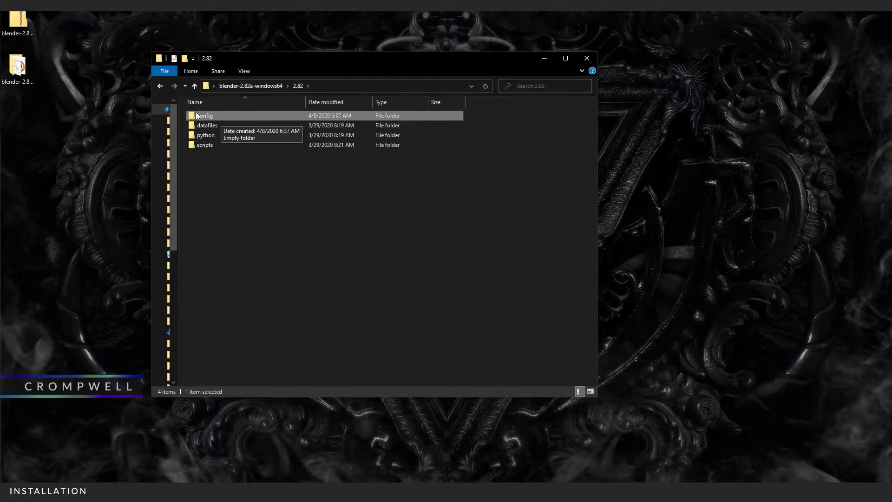
# - Launch blender.exe from the blender-2.82a-windows64 folder and complete Quick Setup with the spacebar set to Search
pyautogui.click(161, 87)
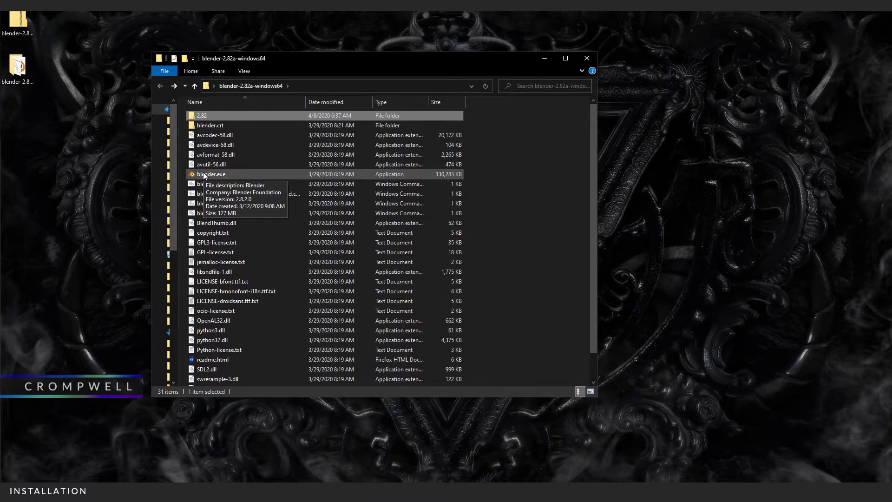
pyautogui.doubleClick(204, 174)
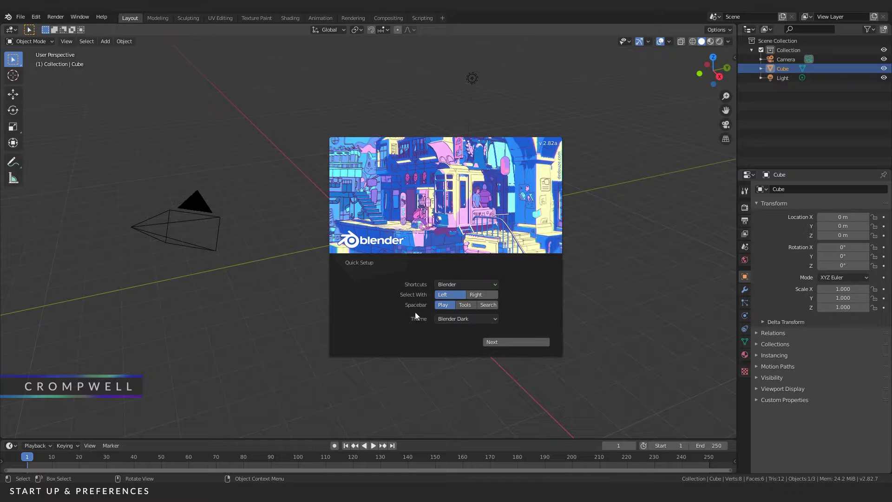
pyautogui.click(493, 307)
pyautogui.click(505, 343)
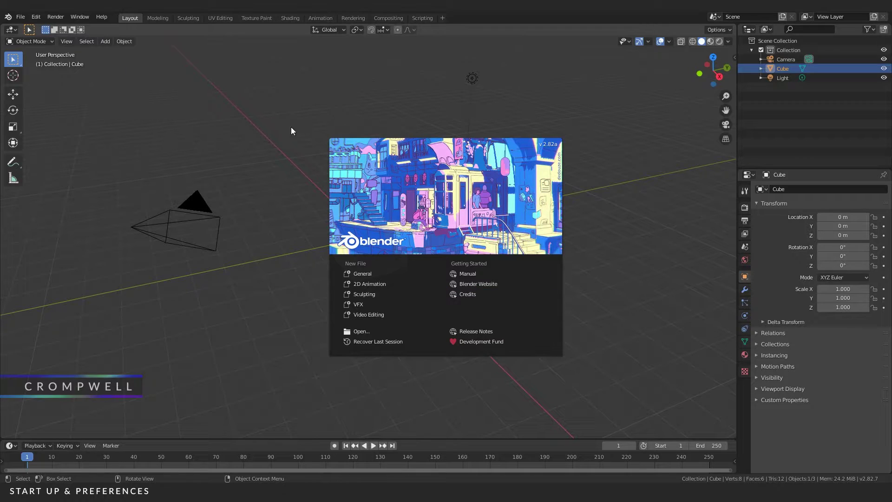
pyautogui.click(266, 120)
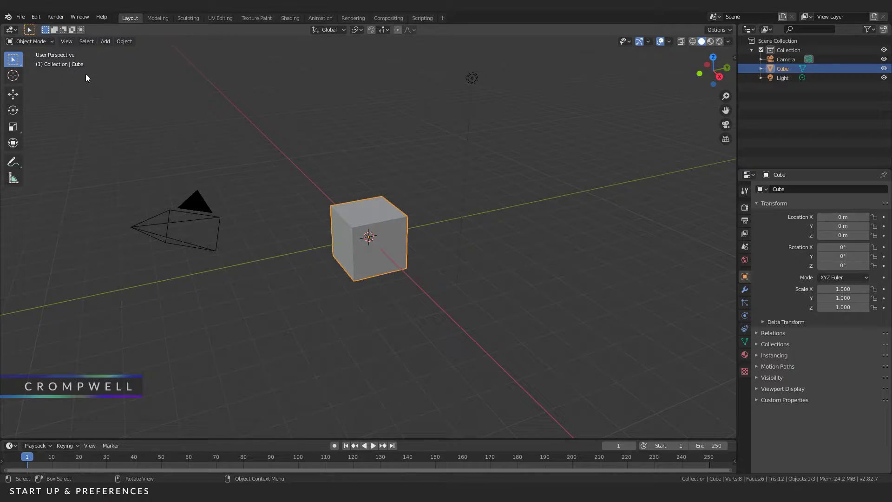
# - Bring the splash screen back up and dismiss it again
pyautogui.click(8, 17)
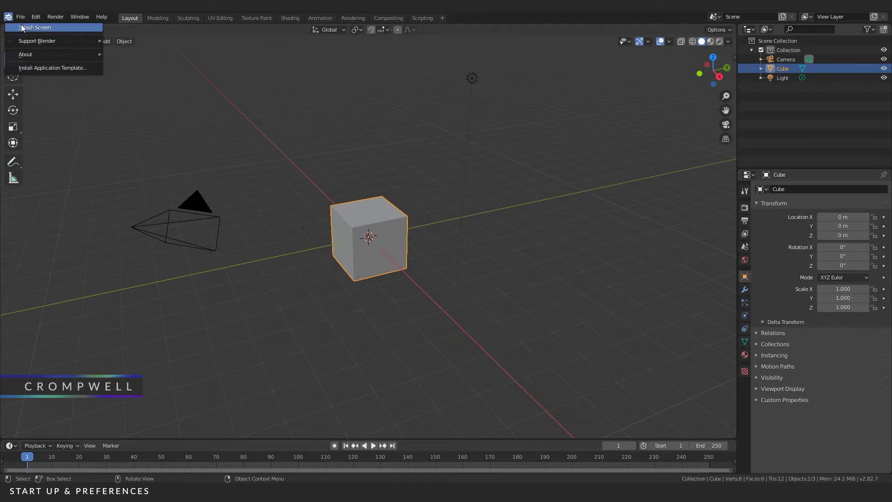
pyautogui.click(21, 26)
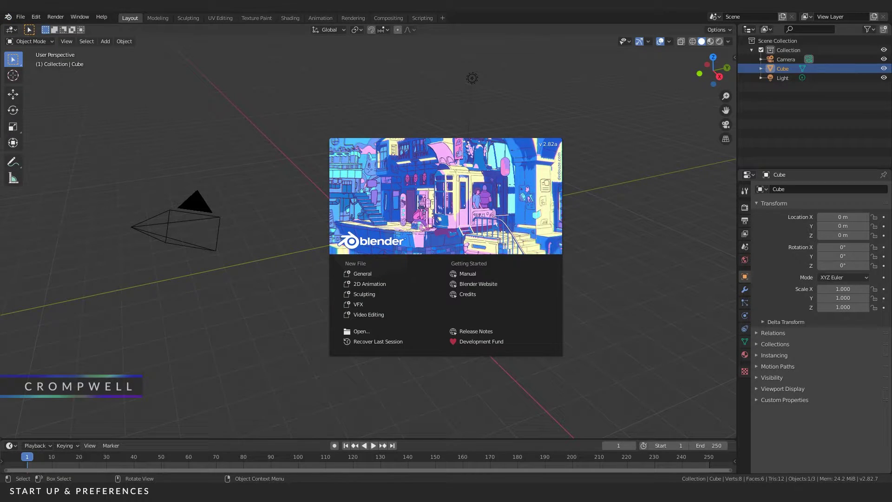
pyautogui.click(299, 103)
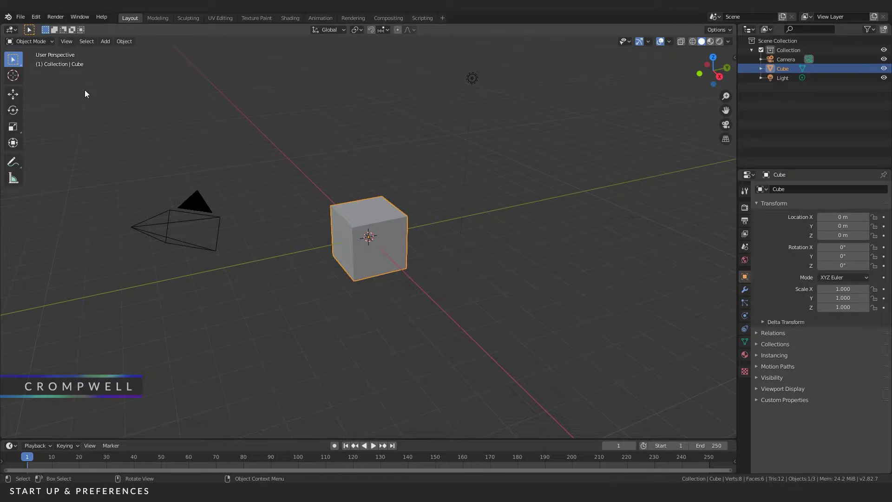
# - Examine the file commands for new files, recovery, data previews, import, export, external data, clean-up and defaults
pyautogui.click(22, 19)
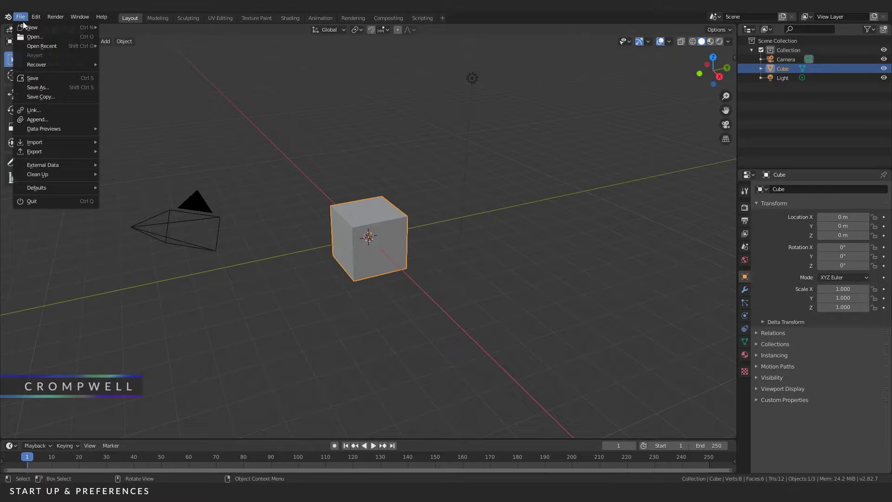
pyautogui.moveTo(38, 24)
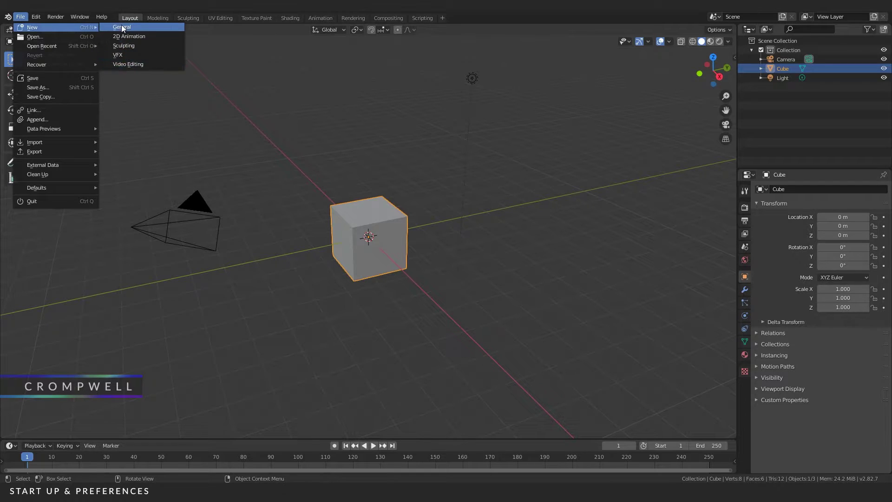
pyautogui.moveTo(35, 65)
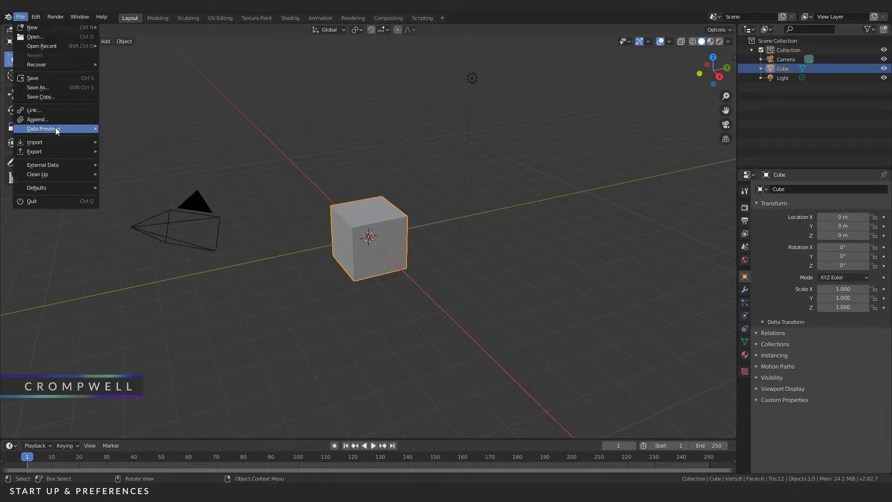
pyautogui.moveTo(46, 127)
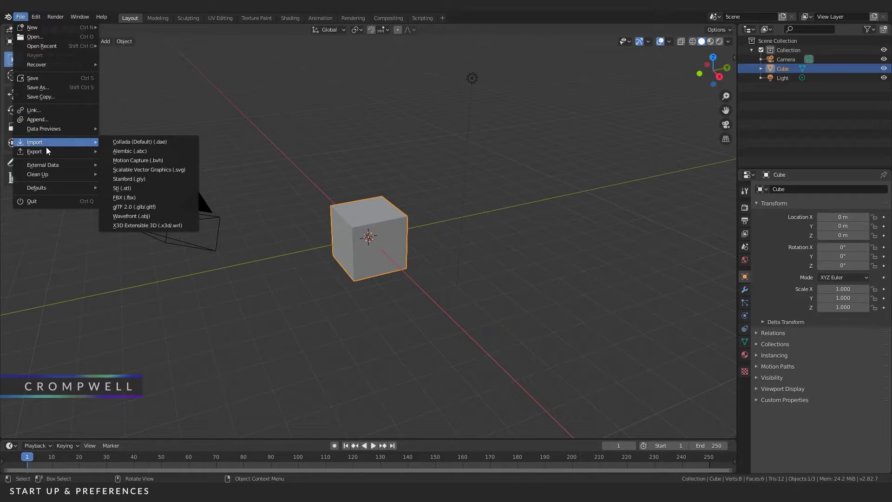
pyautogui.moveTo(40, 155)
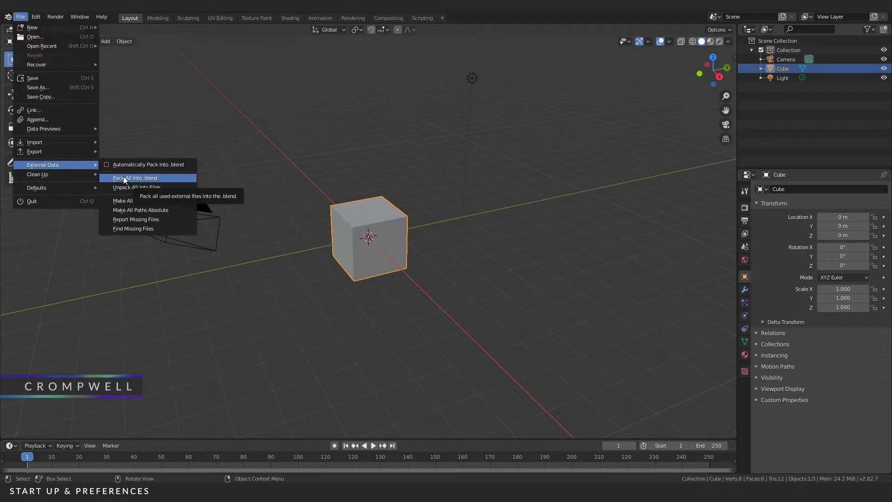
pyautogui.moveTo(40, 175)
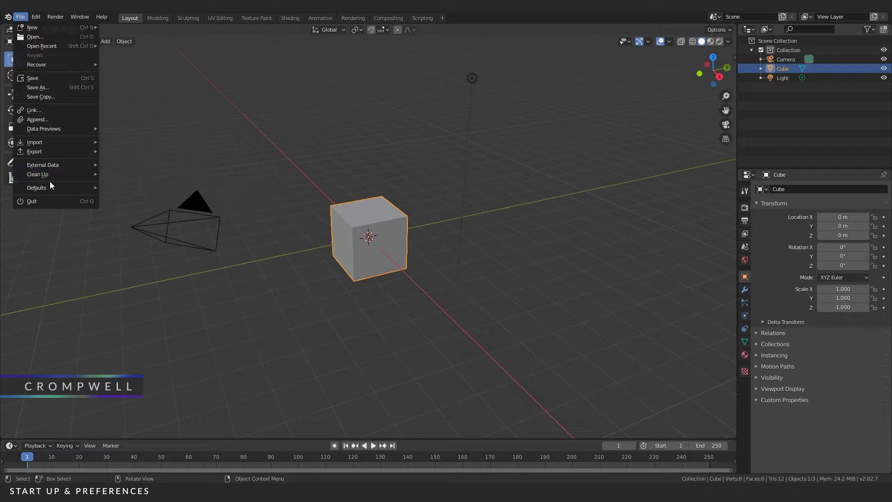
pyautogui.moveTo(45, 190)
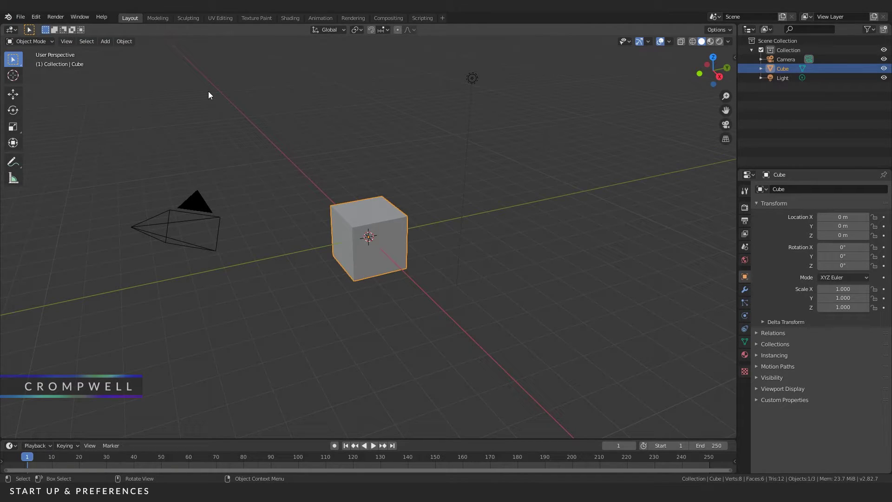
# - Open the Preferences window, reposition it and enlarge it to cover most of the viewport
pyautogui.click(21, 17)
pyautogui.moveTo(35, 17)
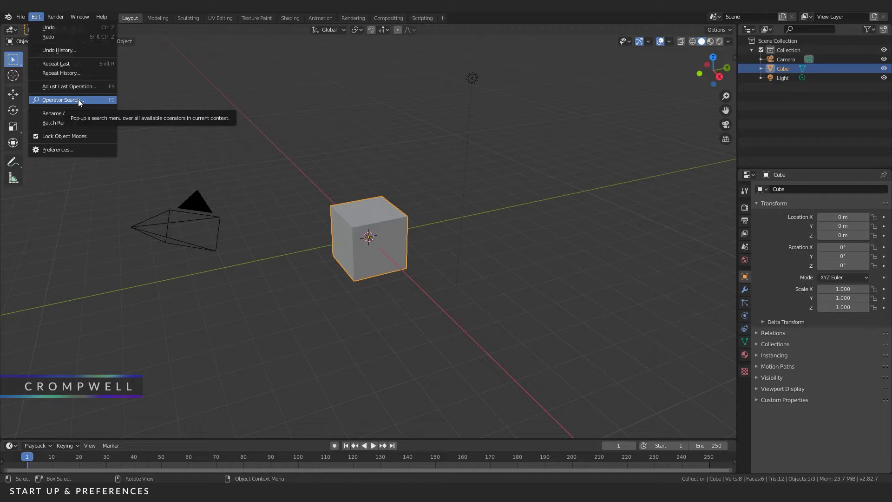
pyautogui.click(51, 150)
pyautogui.moveTo(185, 36); pyautogui.dragTo(212, 66)
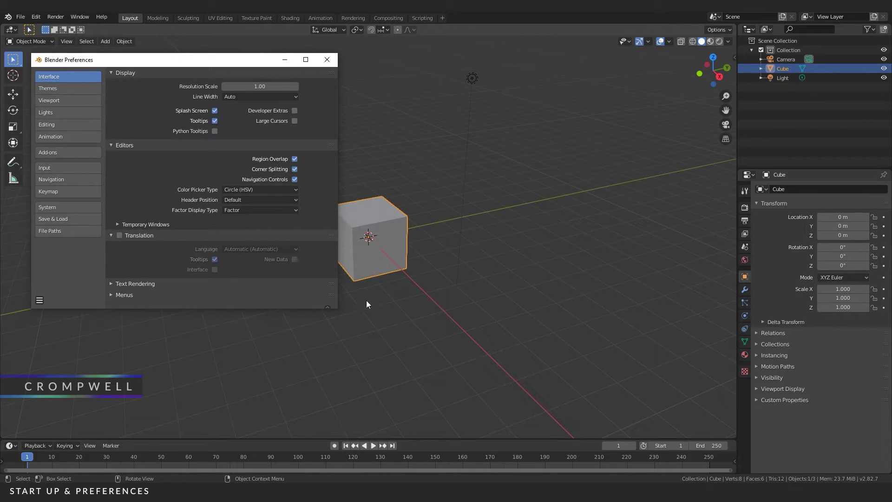
pyautogui.moveTo(341, 310); pyautogui.dragTo(715, 425)
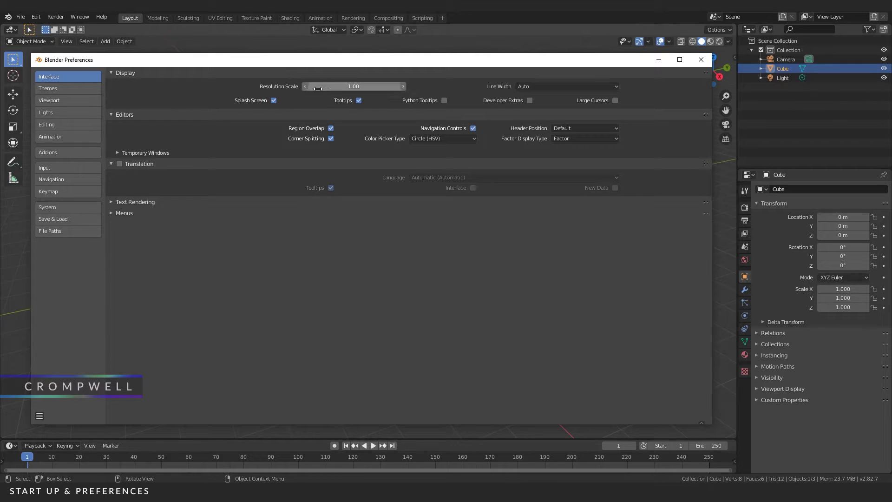
# - Set the interface Resolution Scale to 1.25
pyautogui.moveTo(344, 85)
pyautogui.mouseDown()
pyautogui.moveTo(367, 88)
pyautogui.moveTo(344, 85)
pyautogui.mouseUp()
pyautogui.click(345, 85)
pyautogui.write('1.25')
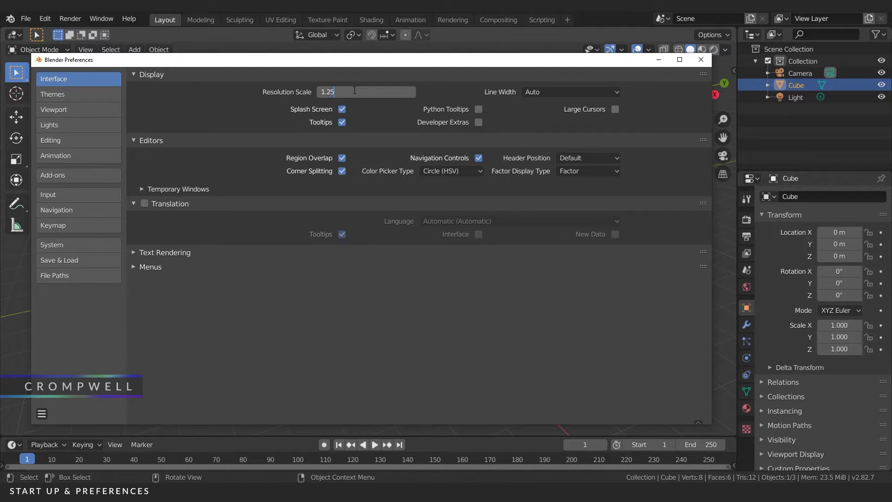
pyautogui.press('Return')
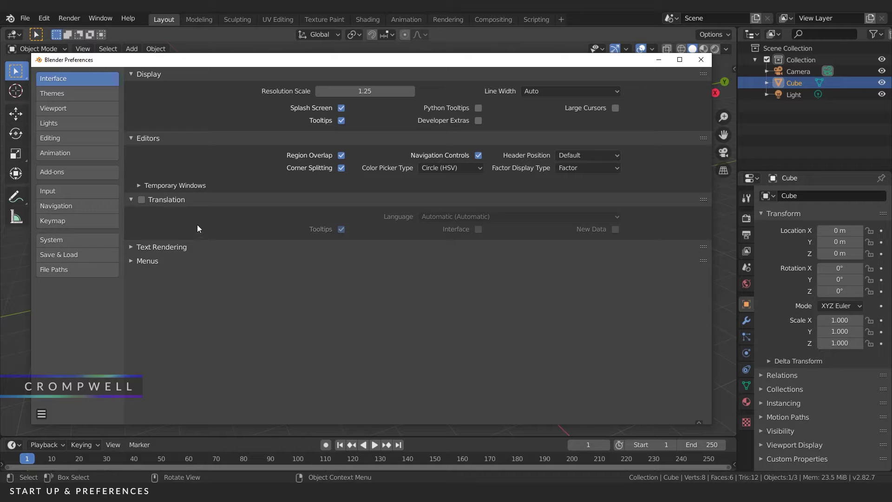
# - Enable Translation to look through the available languages, and disable it again without choosing one
pyautogui.click(141, 199)
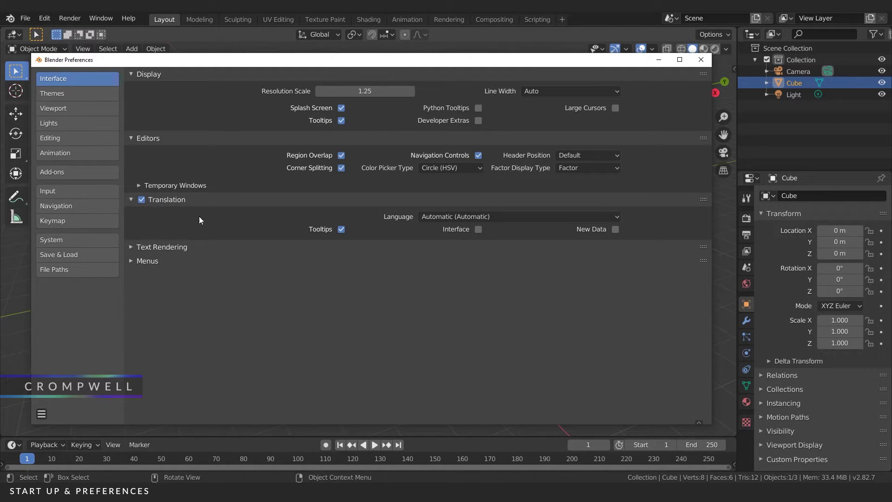
pyautogui.click(444, 216)
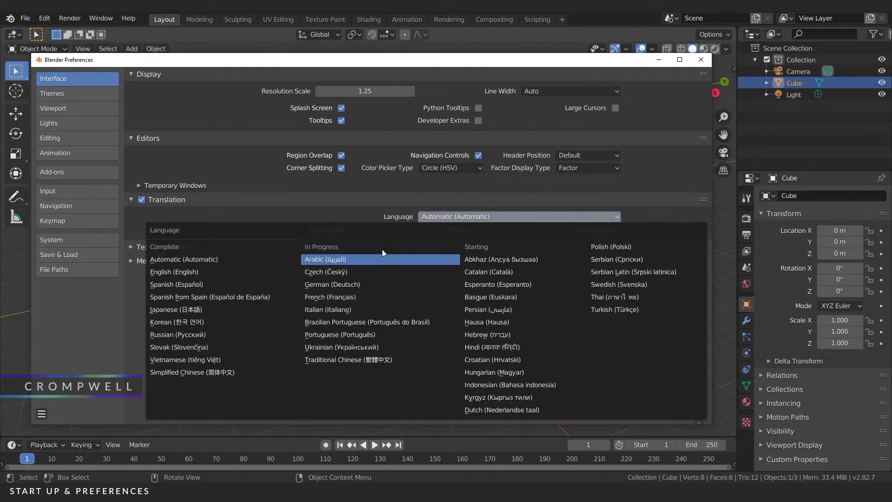
pyautogui.click(141, 199)
# - View the available theme presets without changing the theme, and open the Viewport preferences
pyautogui.click(66, 92)
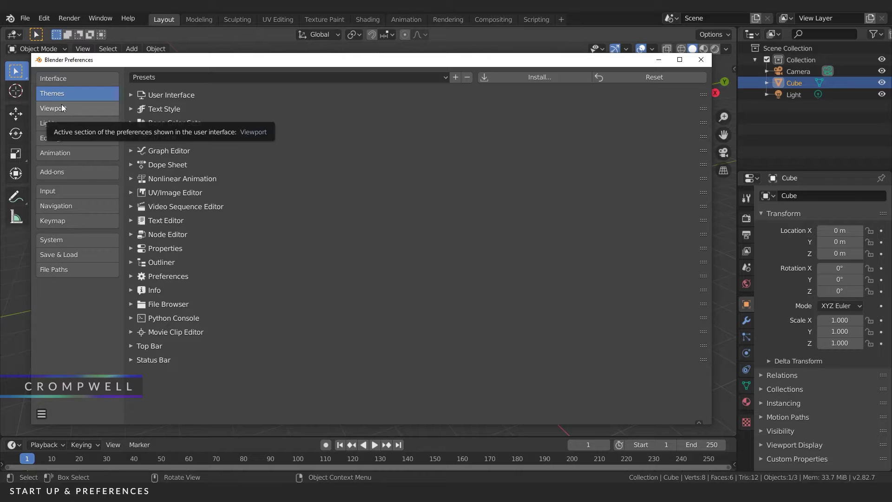
pyautogui.click(169, 78)
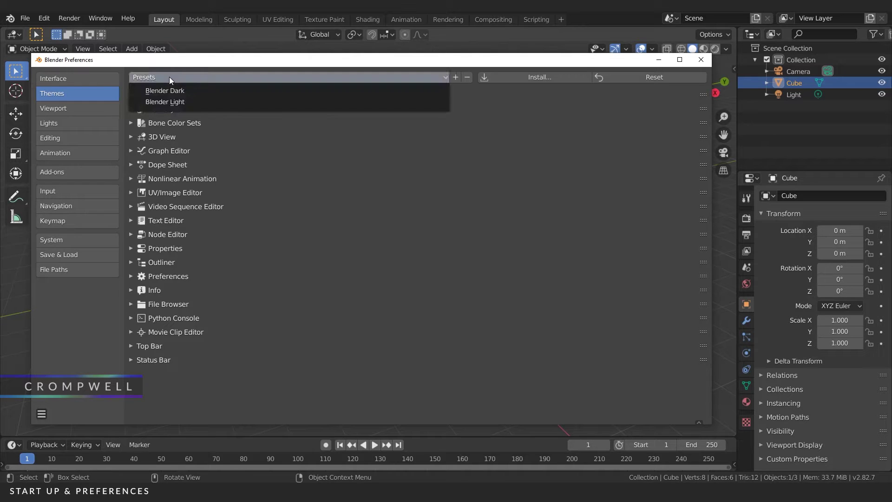
pyautogui.click(160, 80)
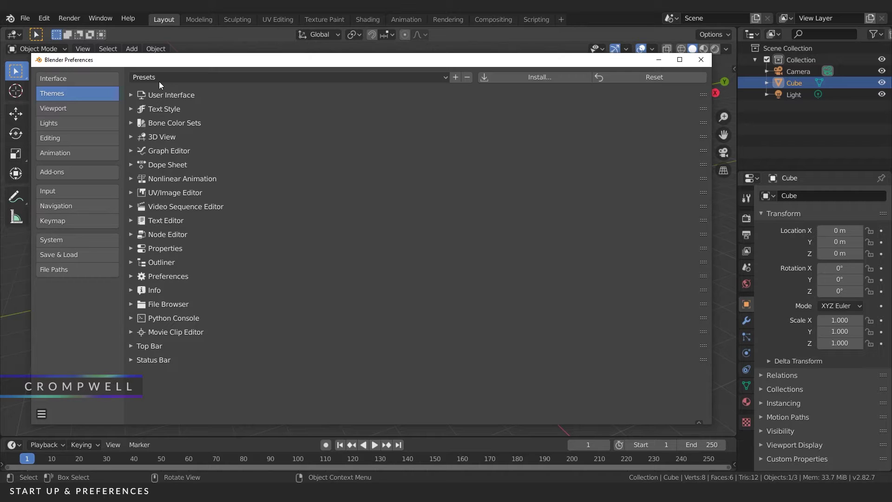
pyautogui.click(74, 108)
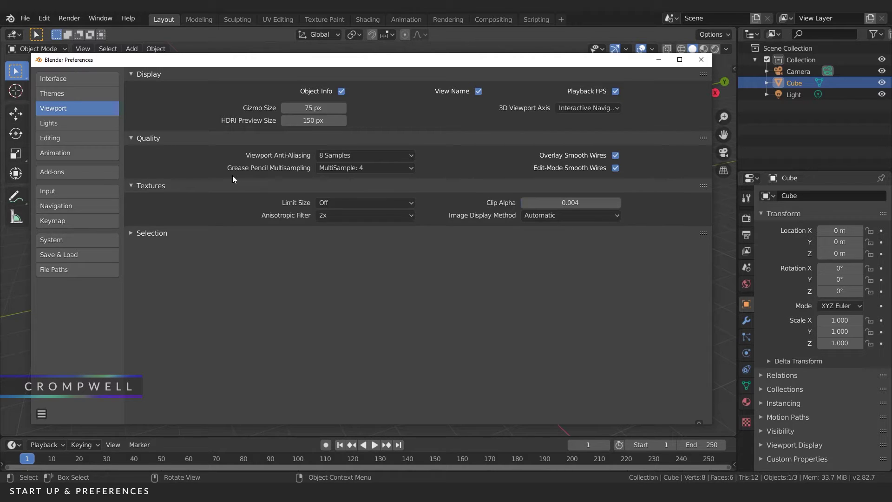
# - Shift the Preferences window slightly and view the Viewport Anti-Aliasing options without choosing a different one
pyautogui.moveTo(403, 64); pyautogui.dragTo(365, 64)
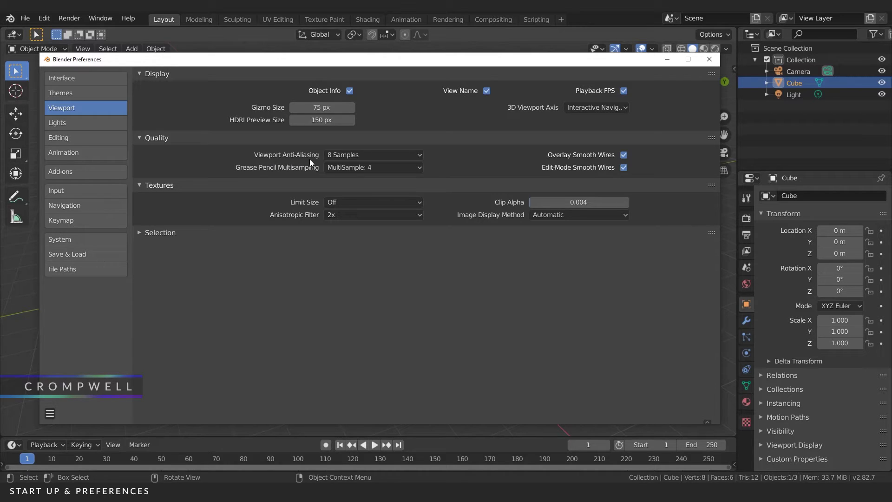
pyautogui.click(340, 156)
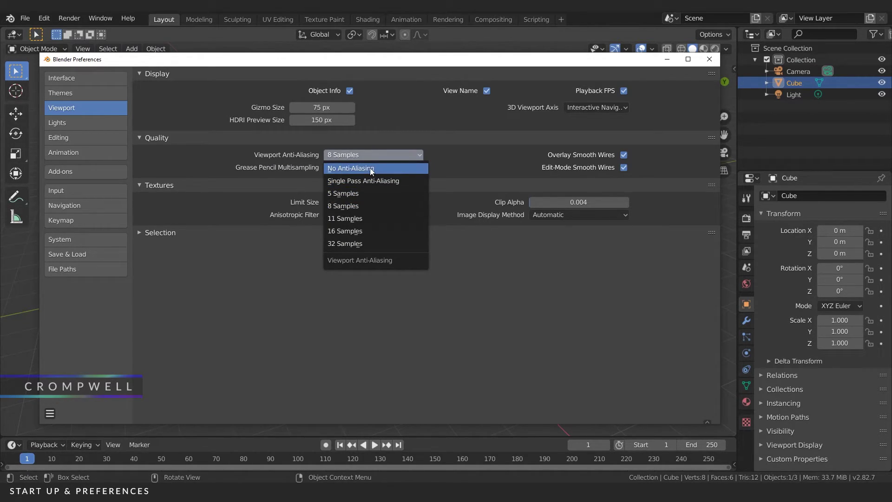
pyautogui.click(370, 153)
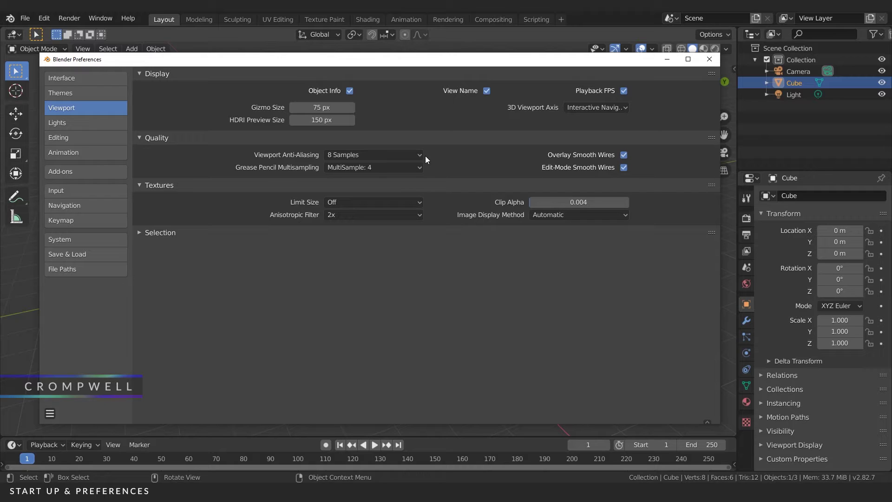
# - View the Lights, Editing and Animation sections of the preferences
pyautogui.click(86, 123)
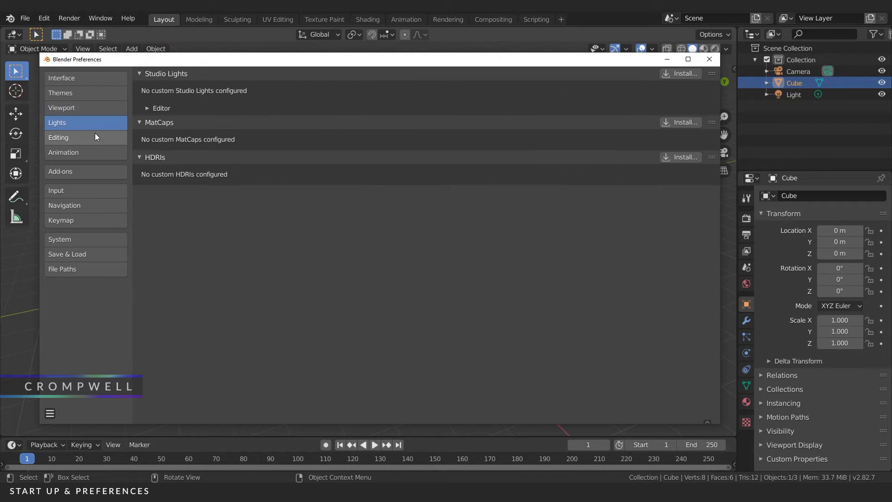
pyautogui.click(62, 138)
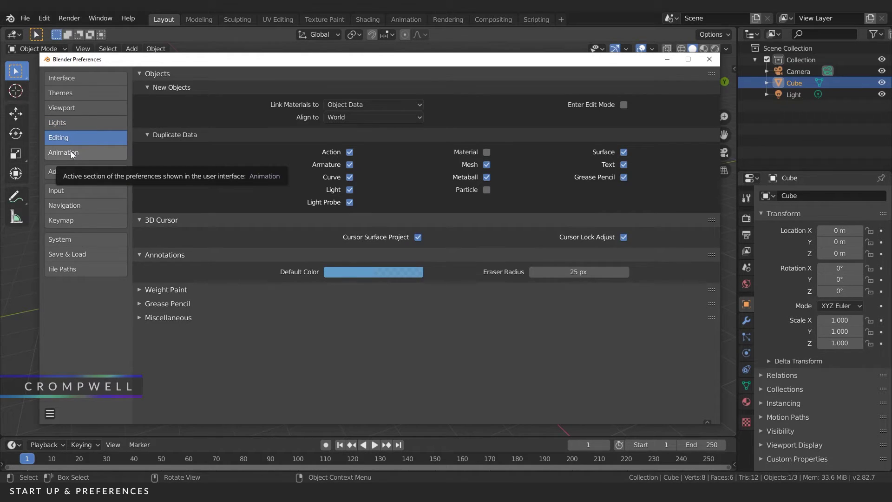
pyautogui.click(71, 152)
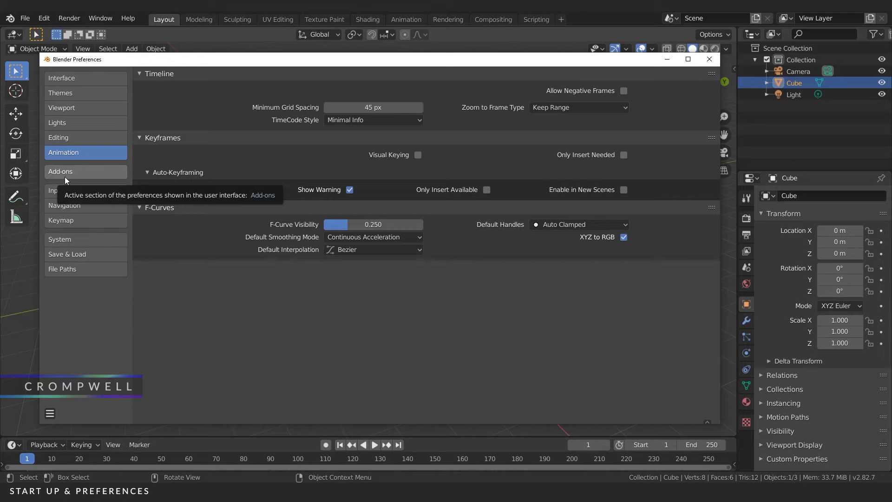
# - Open the Add-ons preferences and look through the list of available add-ons
pyautogui.click(68, 170)
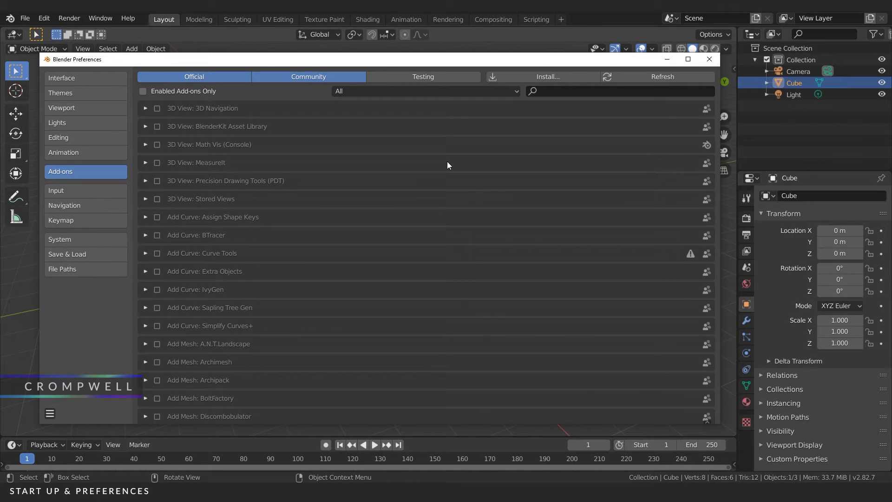
pyautogui.scroll(-15, 349, 204)
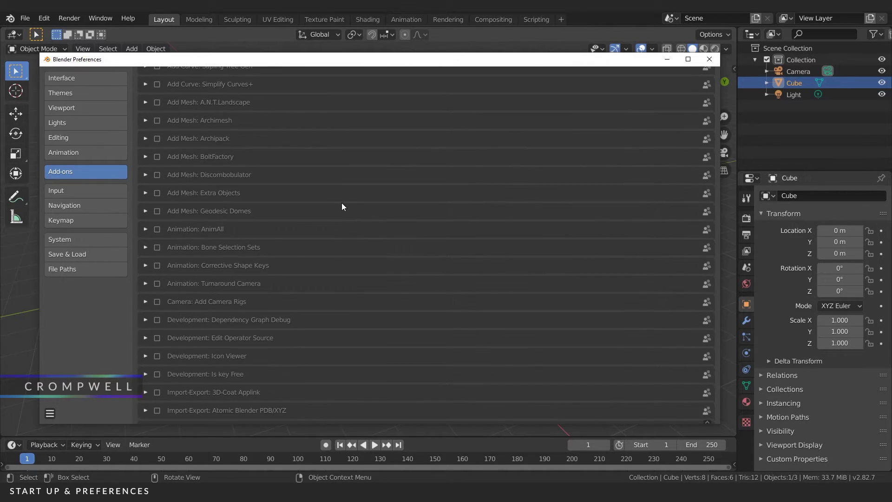
pyautogui.scroll(-15, 340, 206)
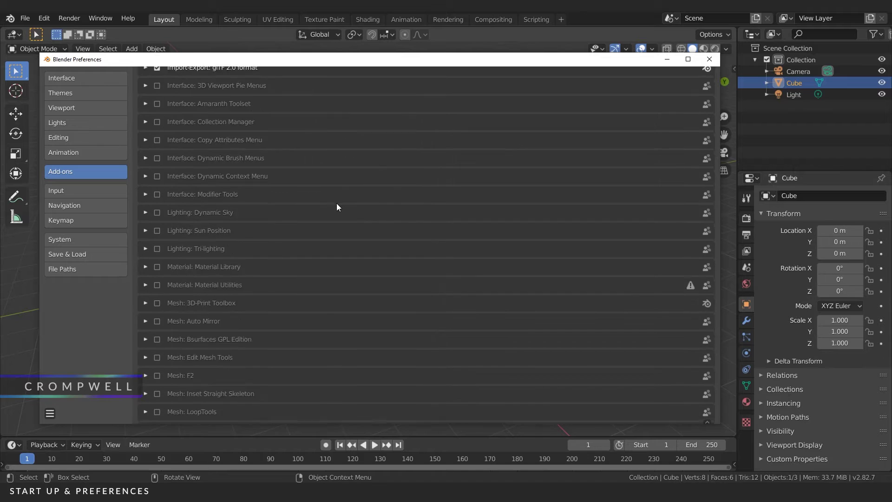
pyautogui.scroll(15, 332, 207)
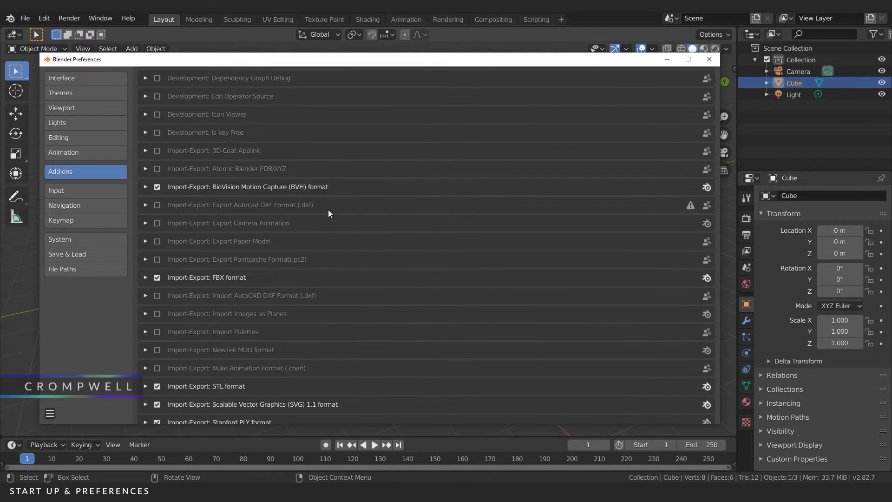
pyautogui.scroll(10, 323, 210)
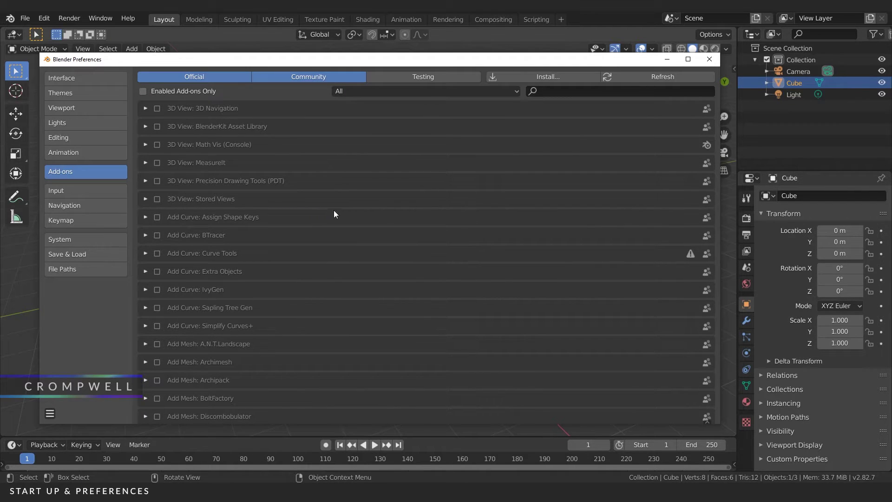
# - Search the add-ons for "screen", then enable the Screencast Keys add-on and expand its settings
pyautogui.click(566, 91)
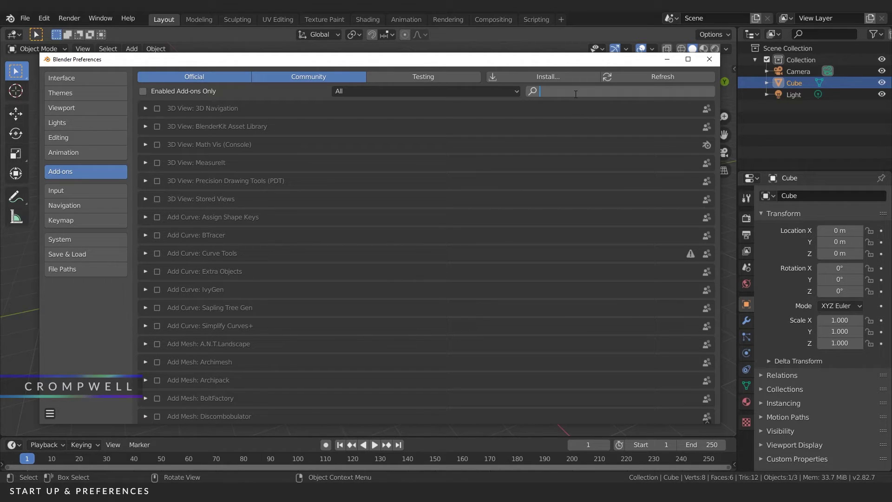
pyautogui.write('sc')
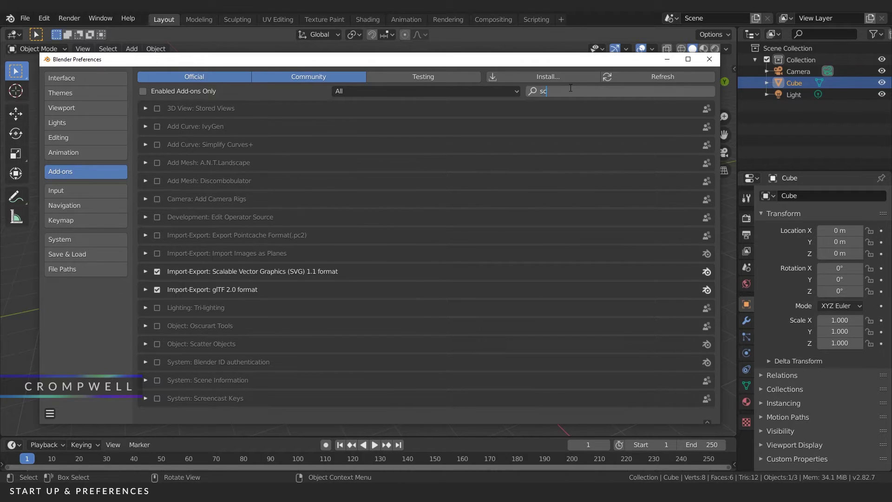
pyautogui.write('reen')
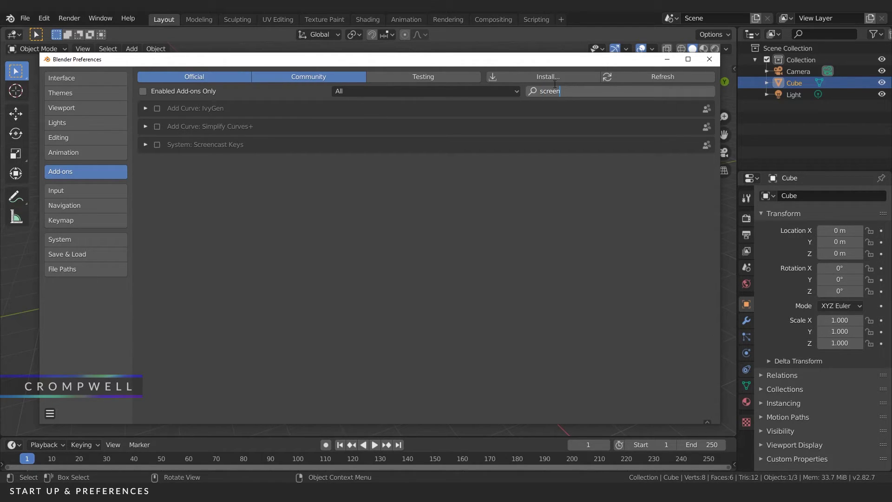
pyautogui.press('Return')
pyautogui.click(147, 146)
pyautogui.click(147, 144)
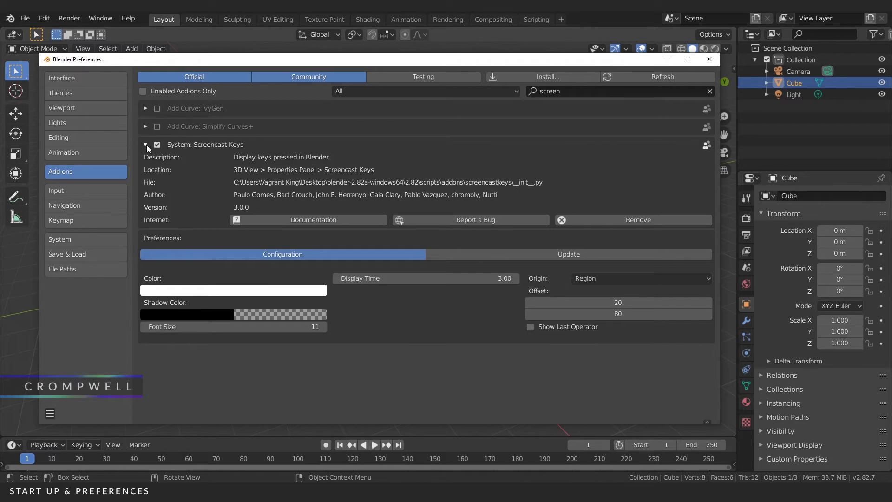
# - Set the Screencast Keys text color to orange-red (hue 0.035) and its font size to 32, and save the preferences
pyautogui.click(239, 290)
pyautogui.moveTo(190, 220); pyautogui.dragTo(178, 220)
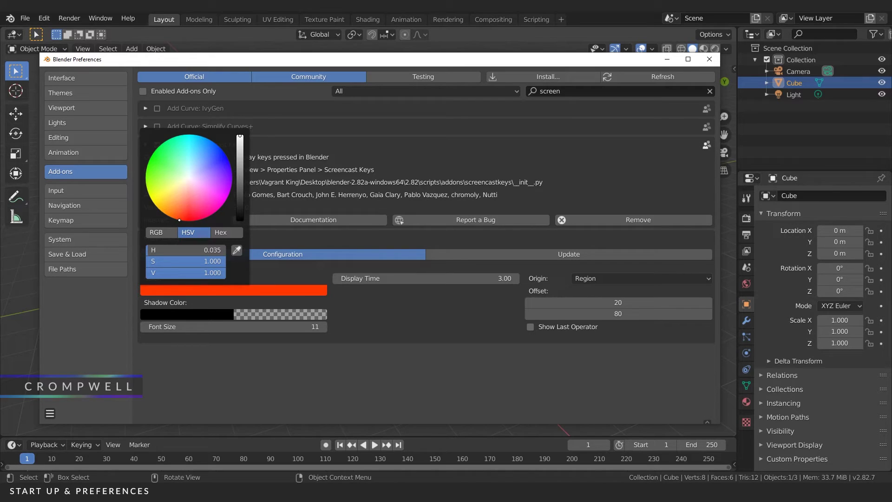
pyautogui.click(290, 323)
pyautogui.write('32')
pyautogui.press('Return')
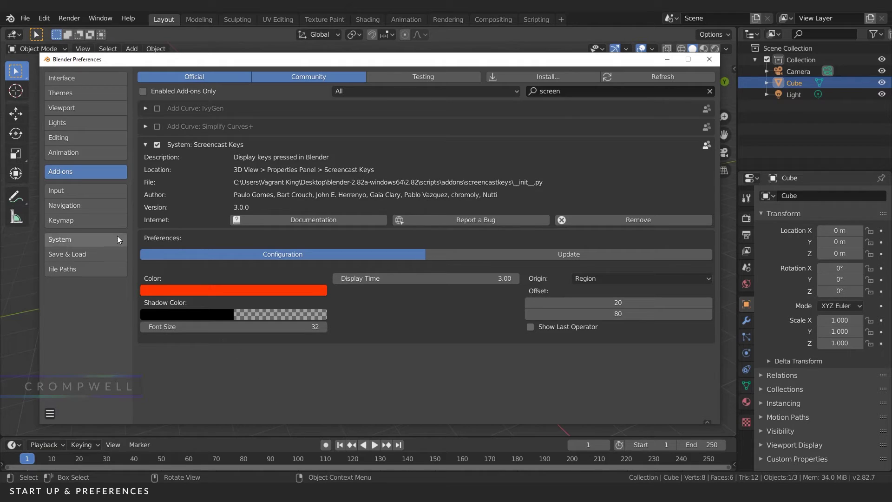
pyautogui.click(50, 414)
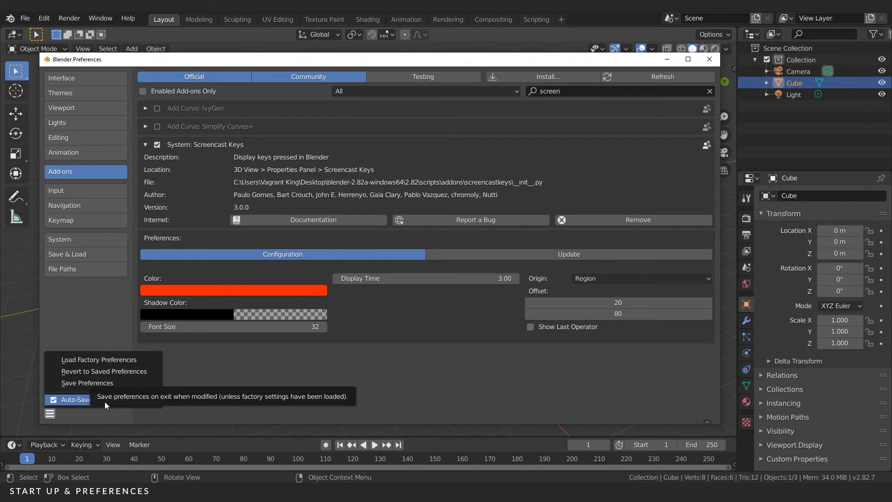
pyautogui.click(80, 383)
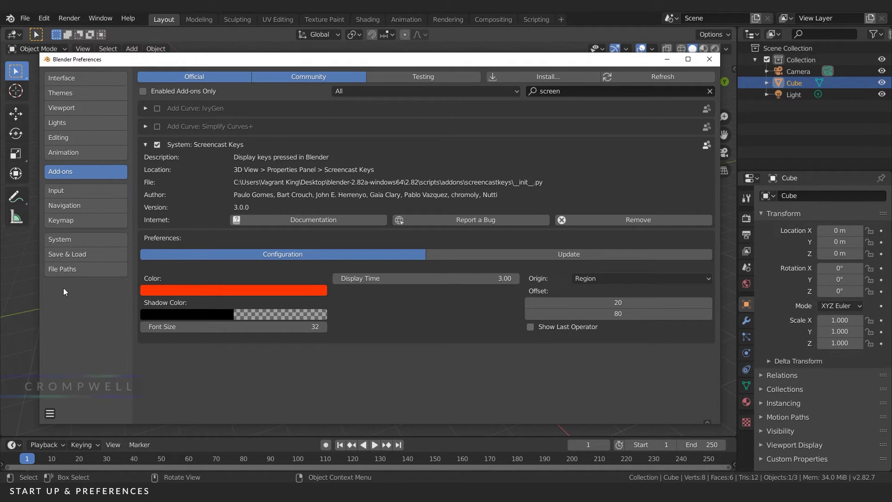
# - View the Input, Navigation and Keymap sections of the preferences
pyautogui.click(91, 187)
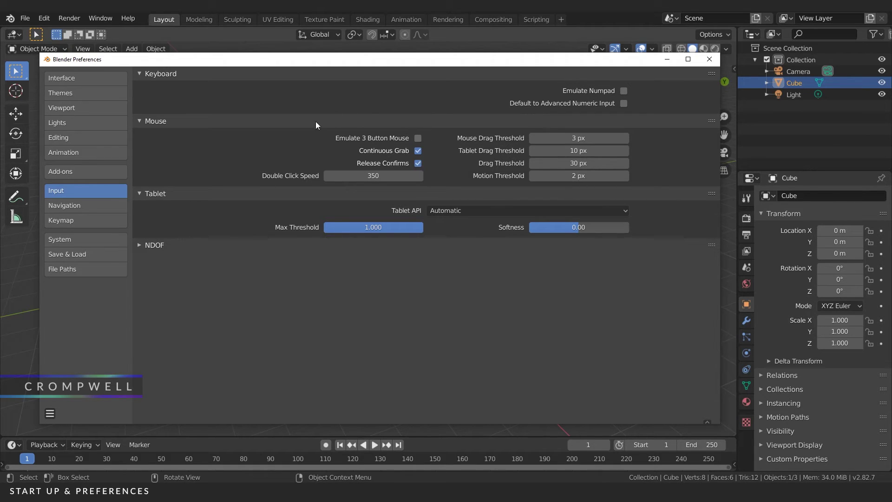
pyautogui.click(96, 209)
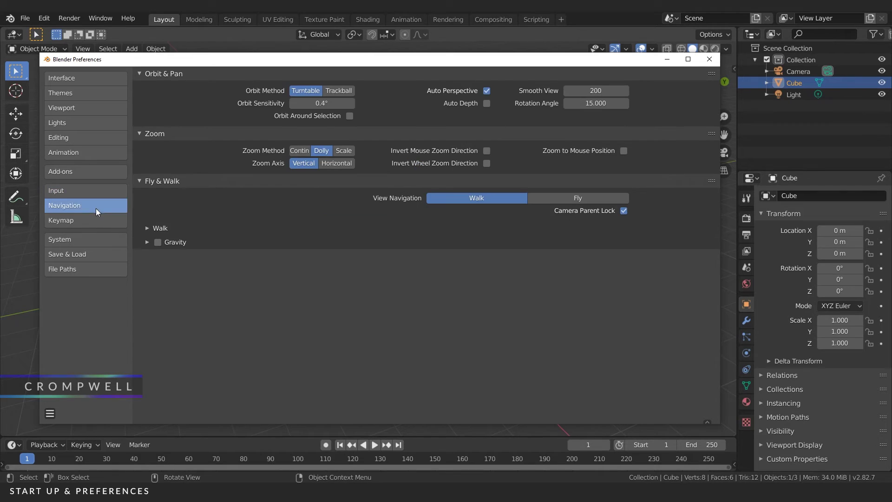
pyautogui.click(66, 219)
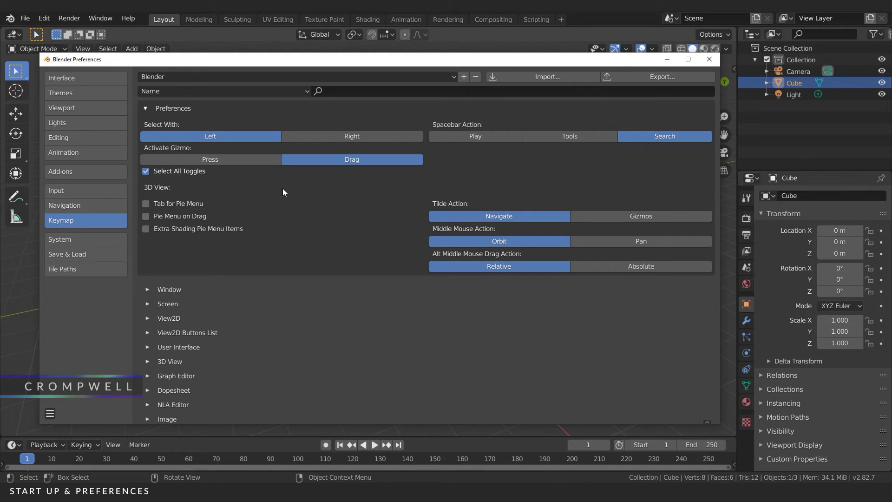
# - Move the Preferences window, bring the main window to the front, and reopen the Preferences over the viewport
pyautogui.moveTo(122, 62); pyautogui.dragTo(144, 111)
pyautogui.click(110, 50)
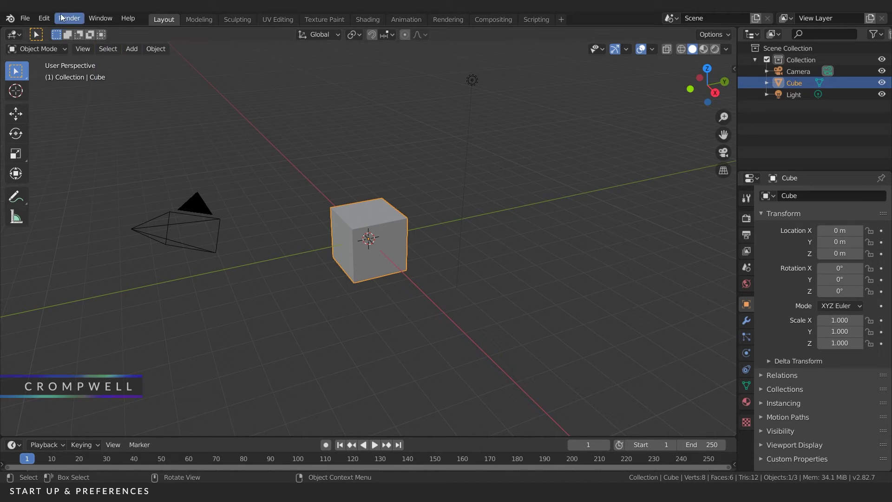
pyautogui.click(44, 18)
pyautogui.click(68, 183)
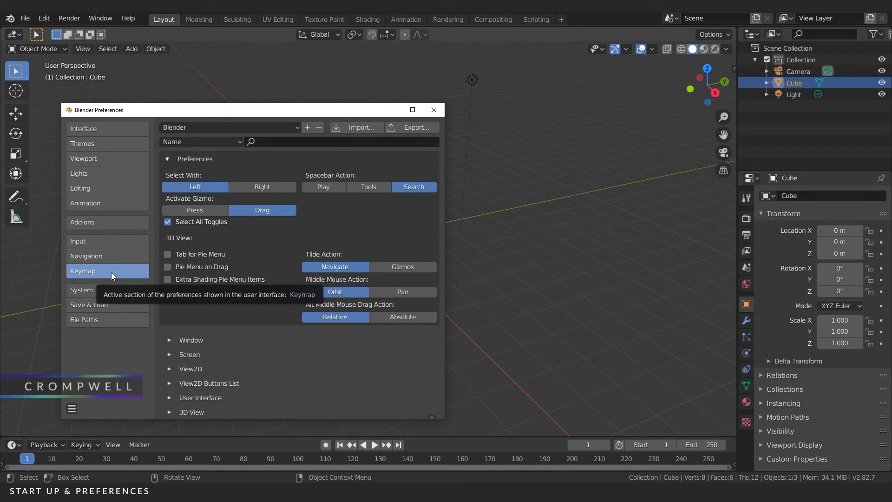
# - Look through the Keymap categories, collapse the keymap's Preferences section, and briefly expand the View2D category
pyautogui.scroll(-10, 241, 269)
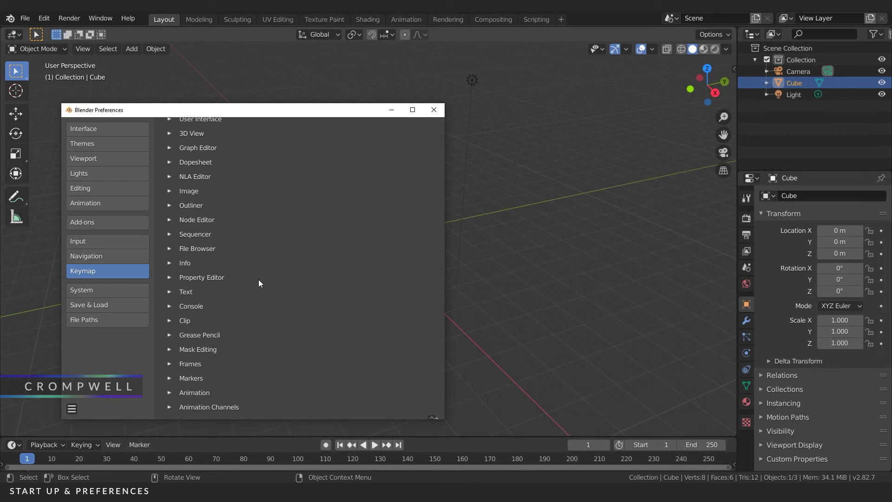
pyautogui.scroll(10, 259, 279)
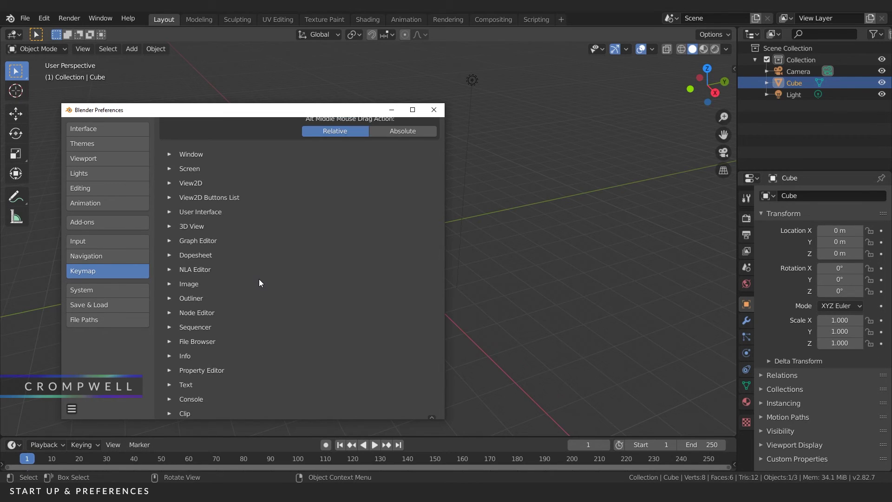
pyautogui.click(167, 159)
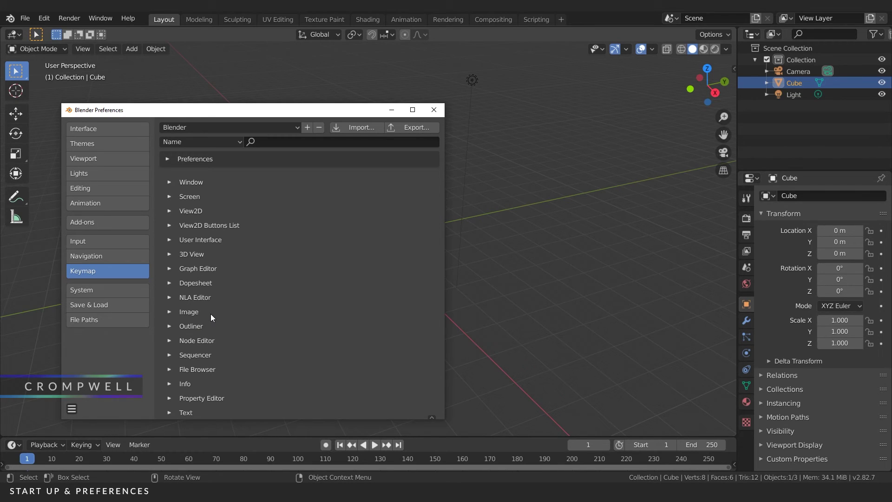
pyautogui.click(169, 210)
pyautogui.click(169, 209)
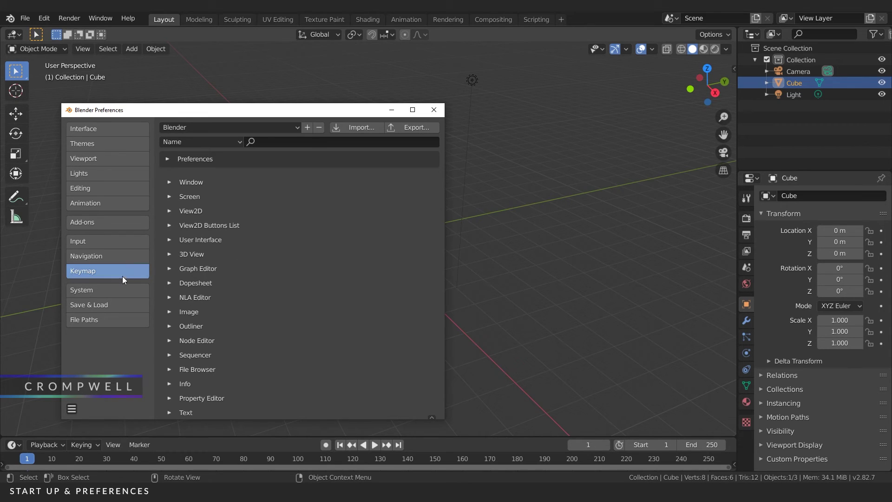
# - Open the System preferences and compare the CUDA, OptiX and OpenCL options for Cycles Render Devices, returning to None
pyautogui.click(99, 290)
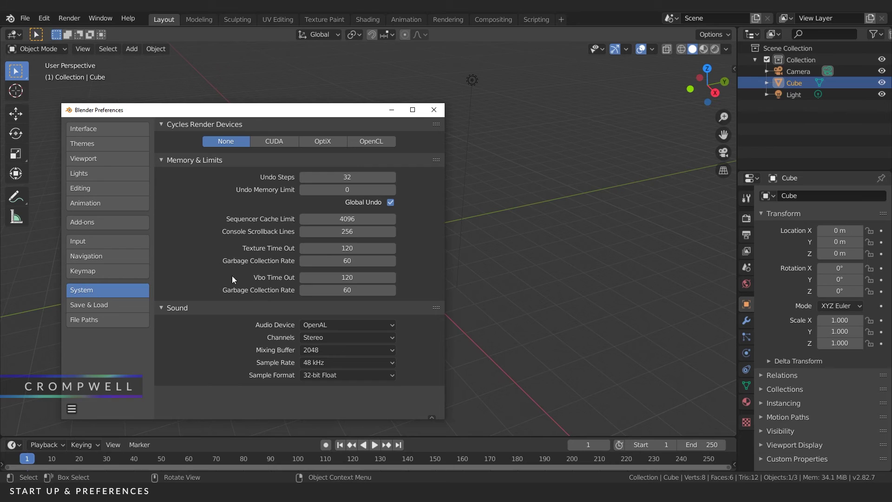
pyautogui.click(263, 140)
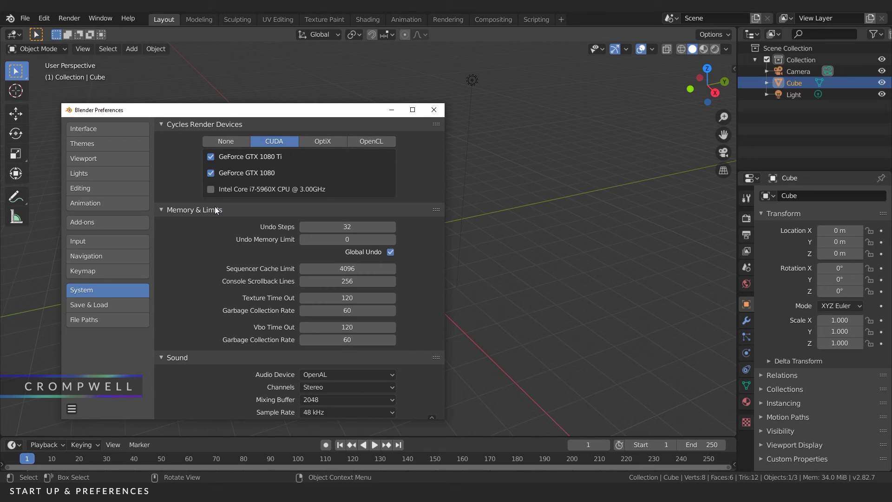
pyautogui.click(324, 141)
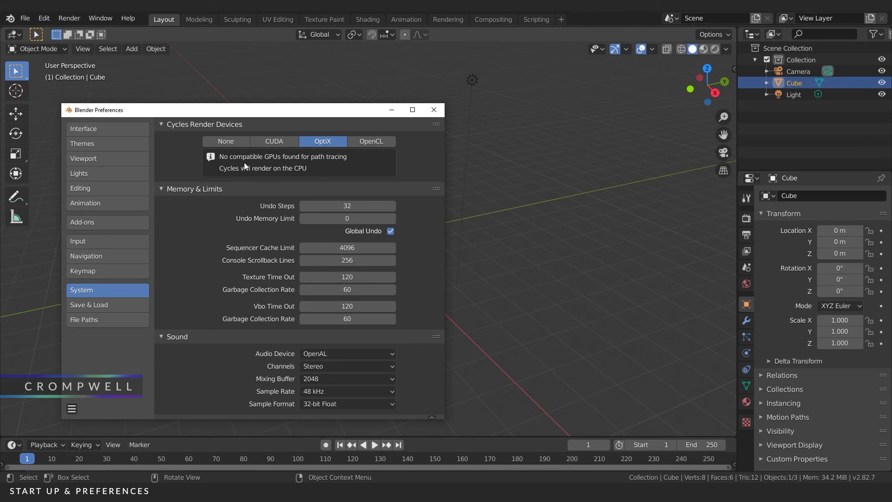
pyautogui.click(361, 143)
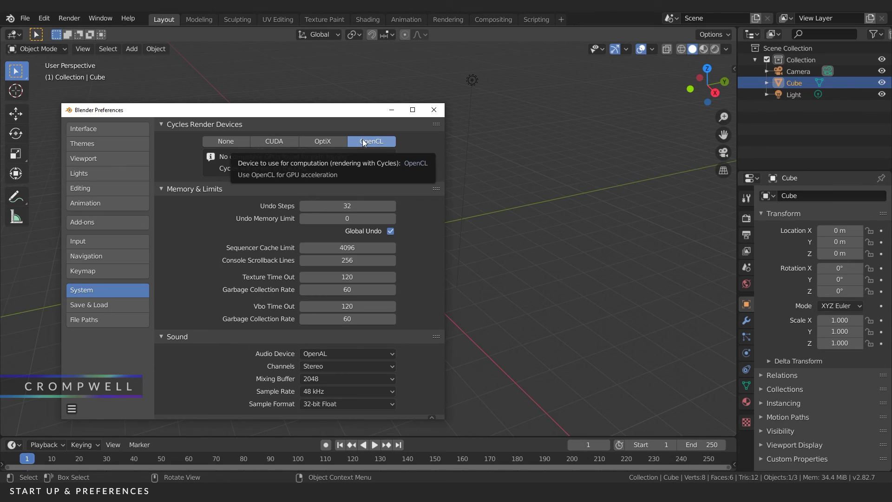
pyautogui.click(231, 139)
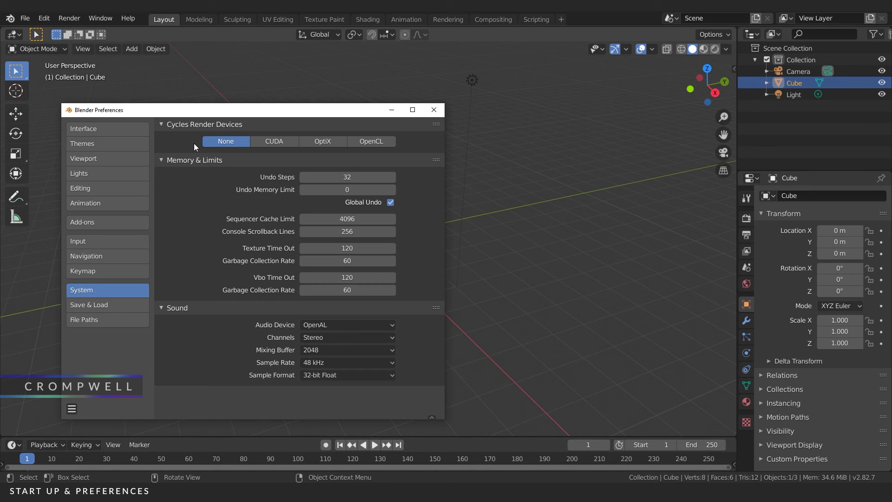
# - Set Cycles Render Devices to CUDA, save the preferences and close the Preferences window
pyautogui.click(273, 141)
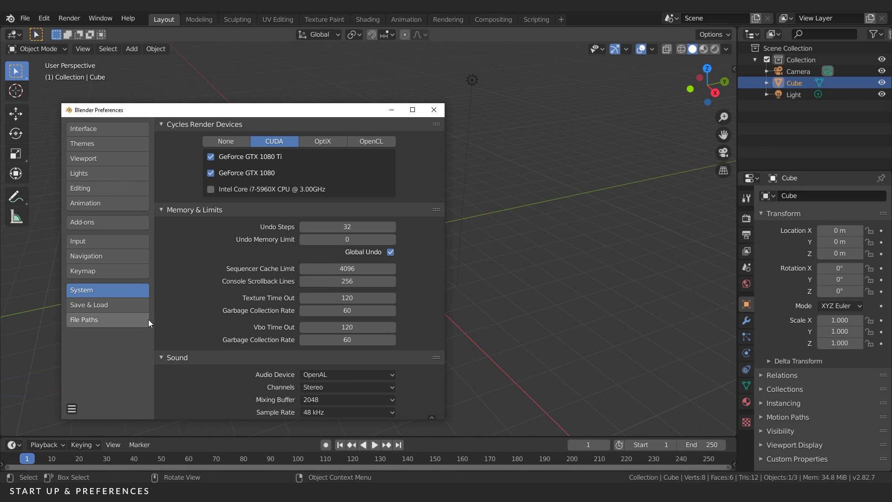
pyautogui.click(72, 409)
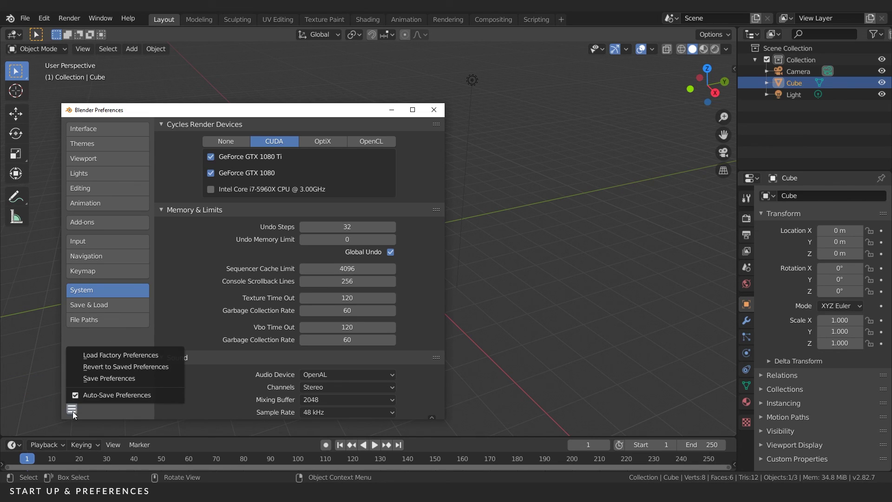
pyautogui.click(92, 378)
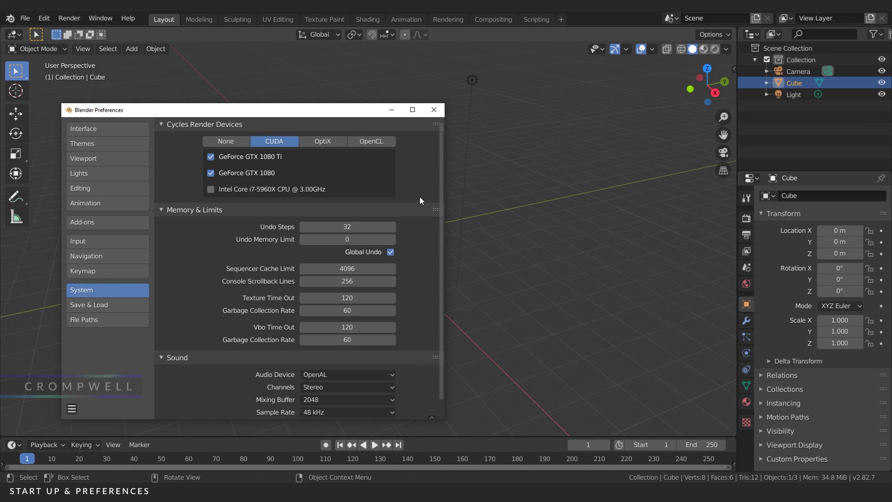
pyautogui.click(435, 109)
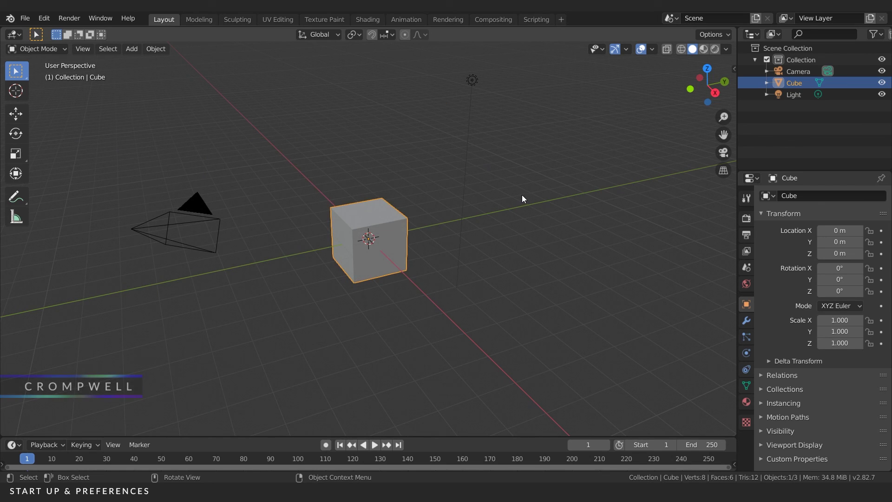